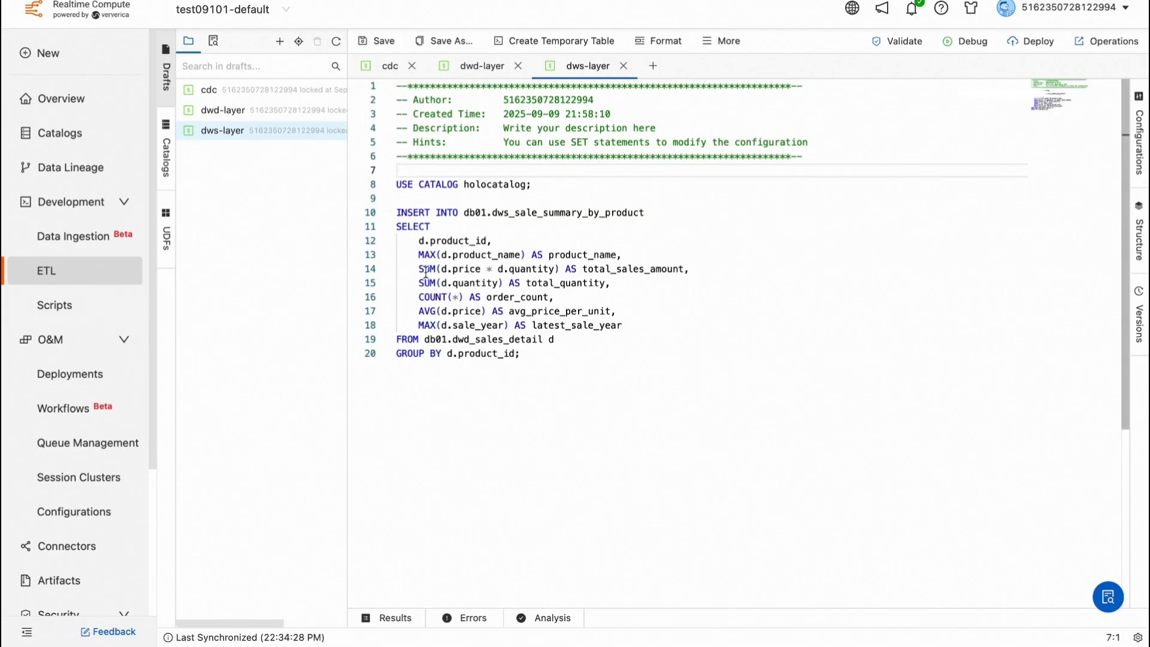
# Step: Switch from the Realtime Compute ETL draft to the HoloWeb SQL Editor window
pyautogui.hotkey('ctrl', 'Left')
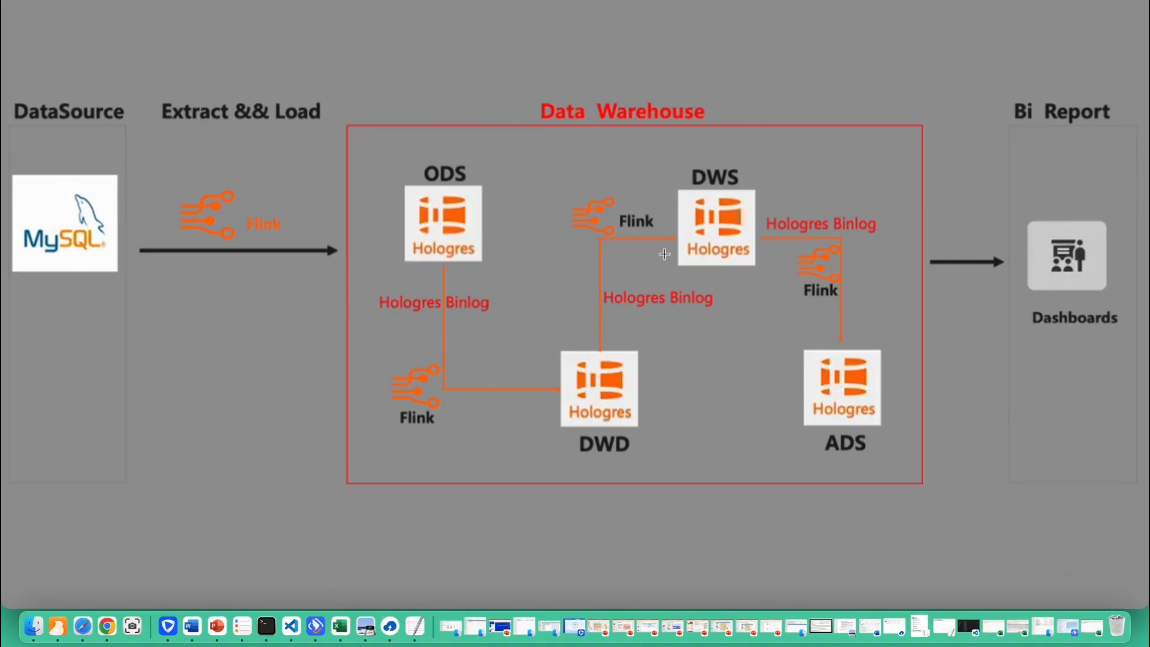
pyautogui.hscroll(2, 665, 254)
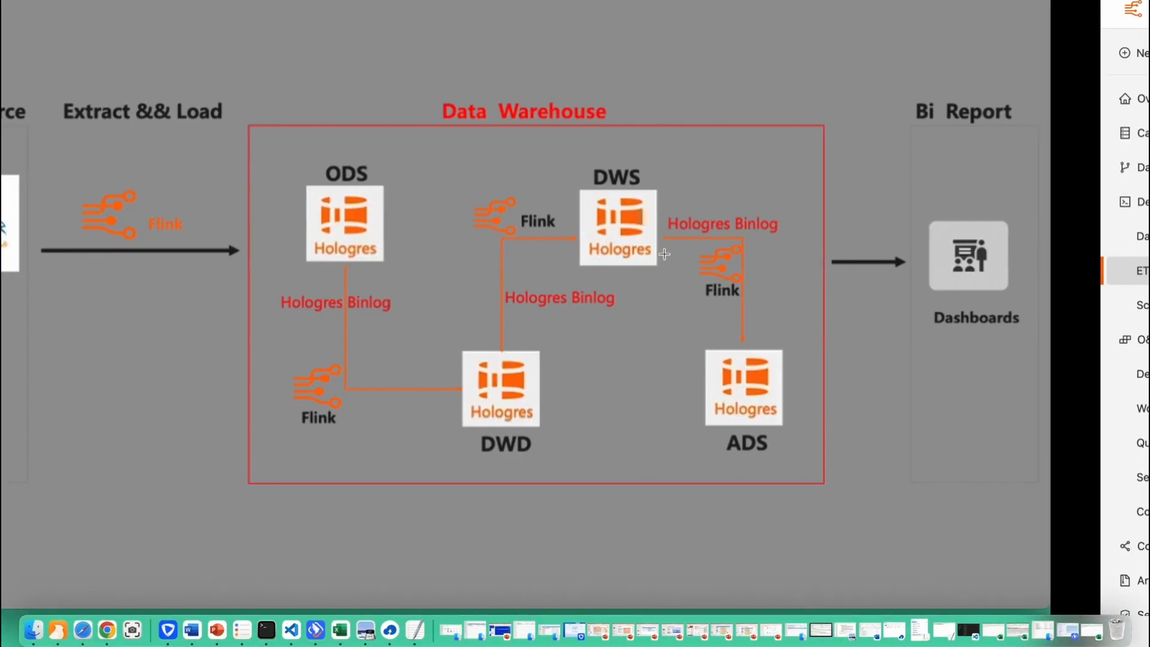
pyautogui.hscroll(5, 762, 224)
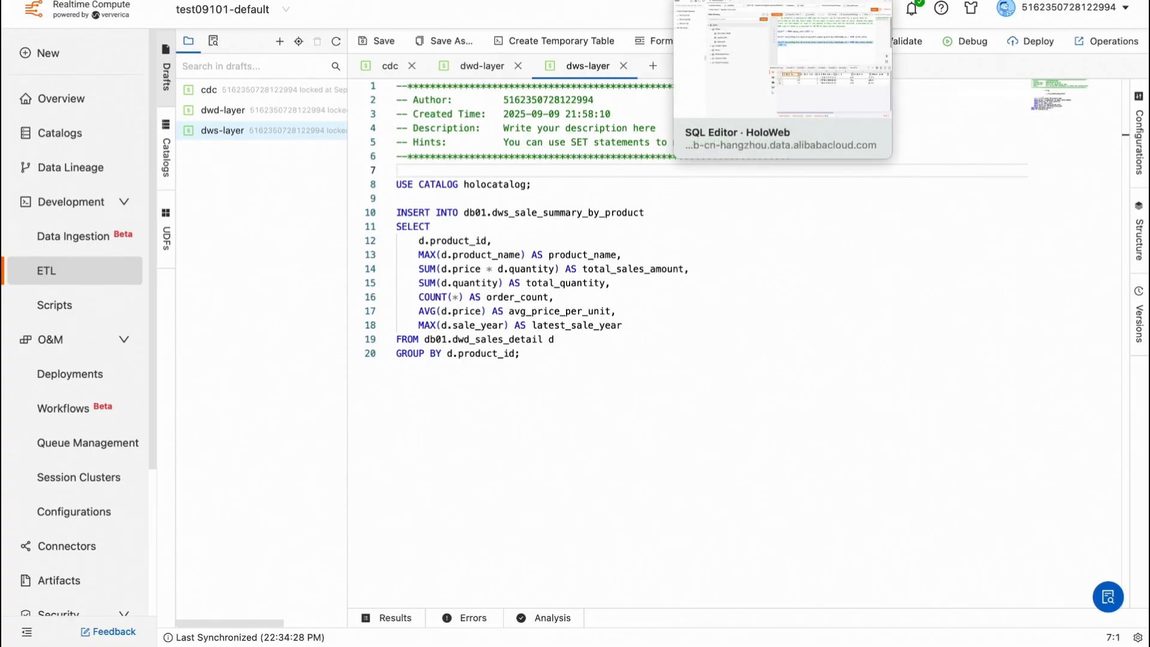
pyautogui.click(743, 1)
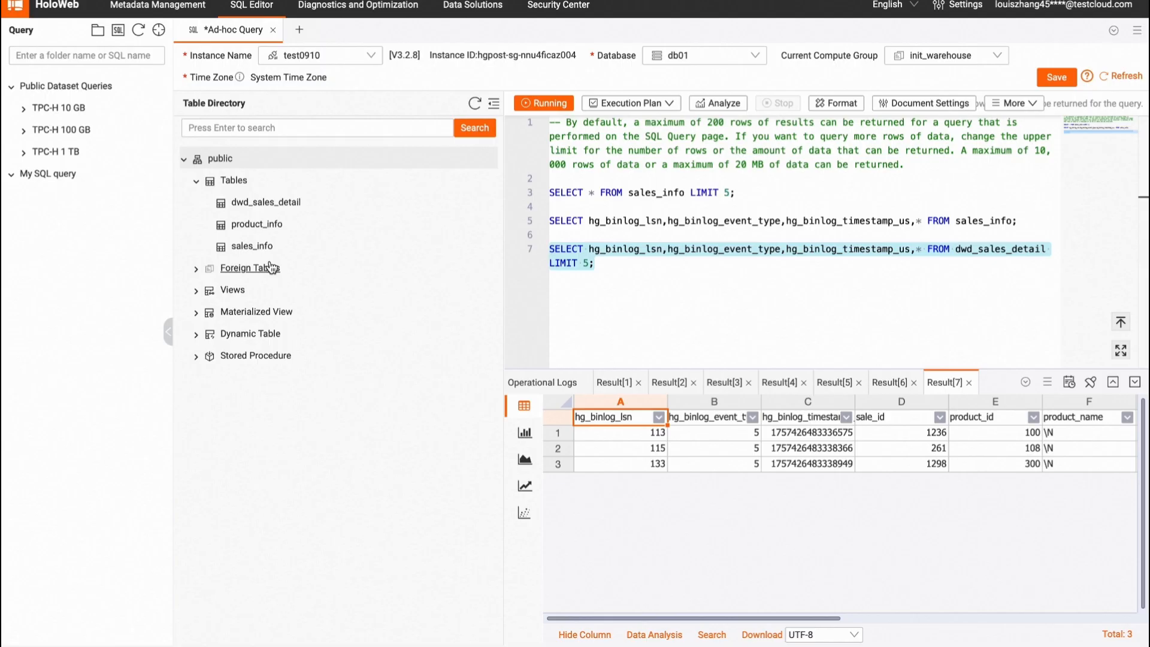
# Step: Run the binlog query on dwd_sales_detail and scroll across its result columns
pyautogui.moveTo(626, 270); pyautogui.dragTo(537, 246)
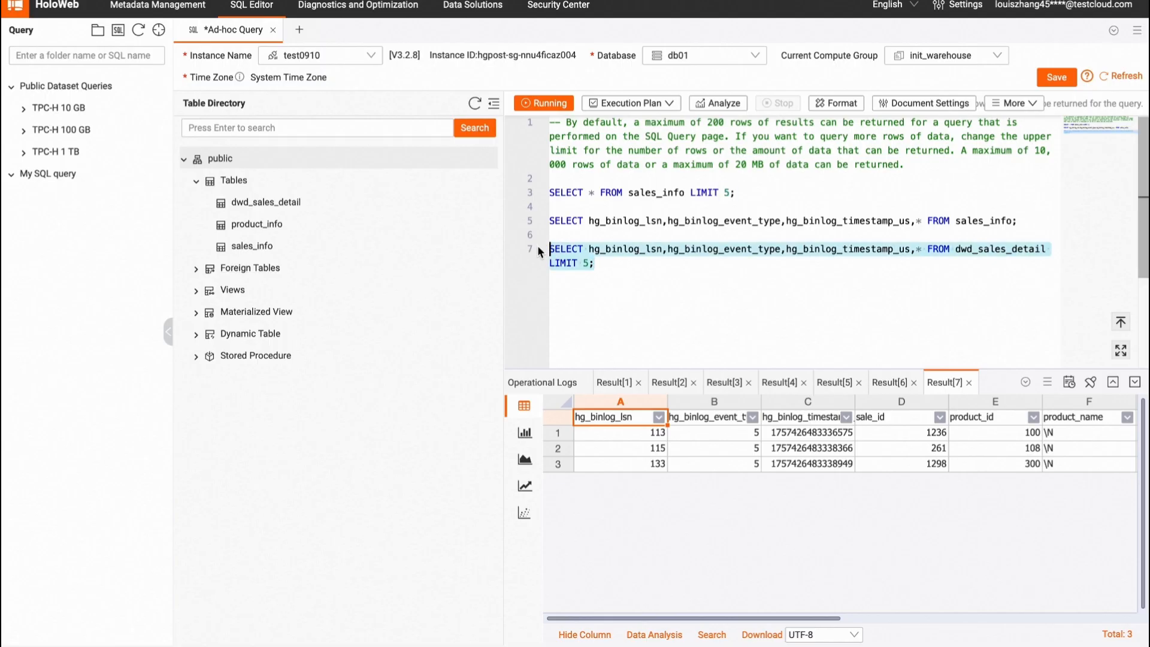
pyautogui.click(545, 103)
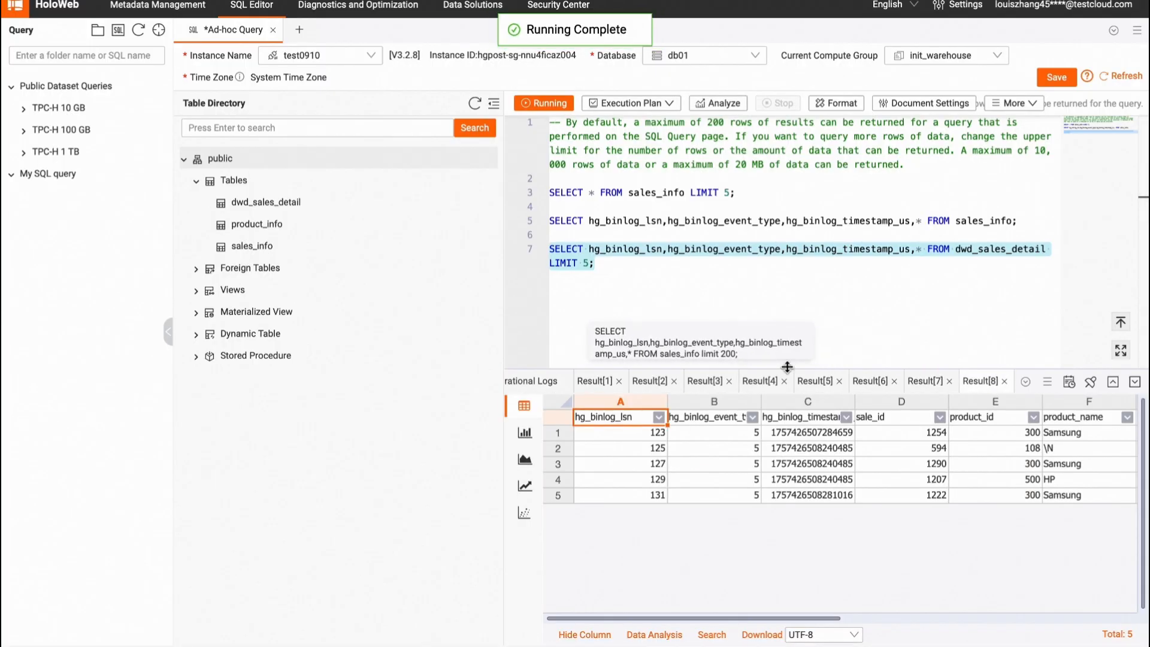
pyautogui.hscroll(5, 890, 469)
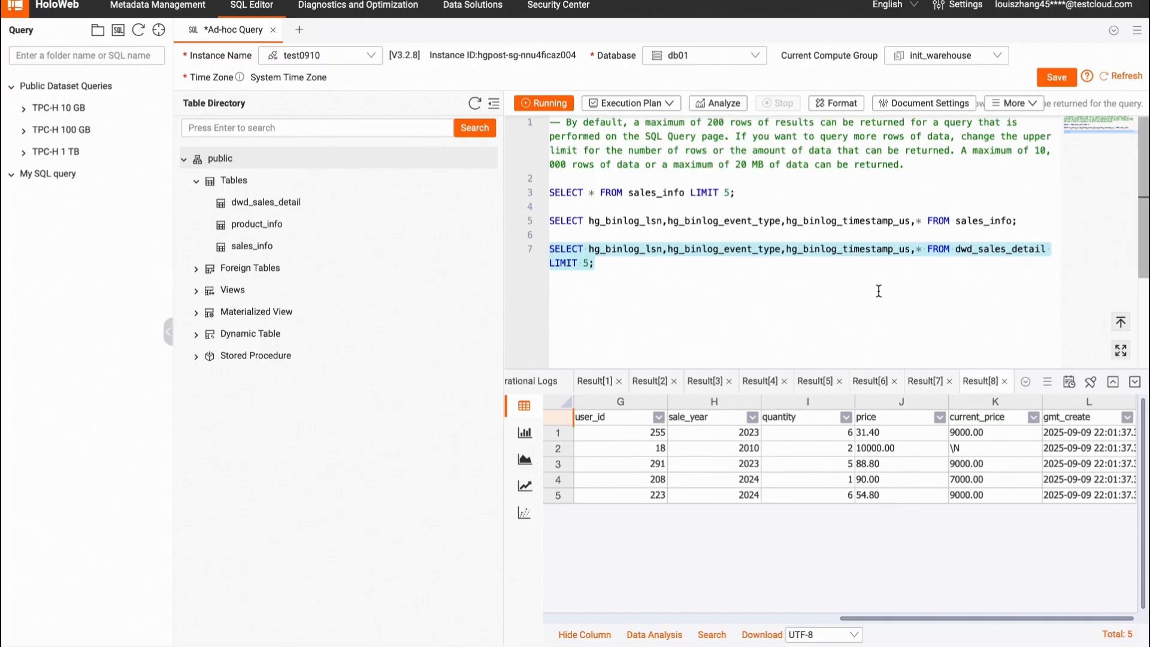
# Step: Copy the dwd_sales_detail binlog query onto a new line below it
pyautogui.click(640, 296)
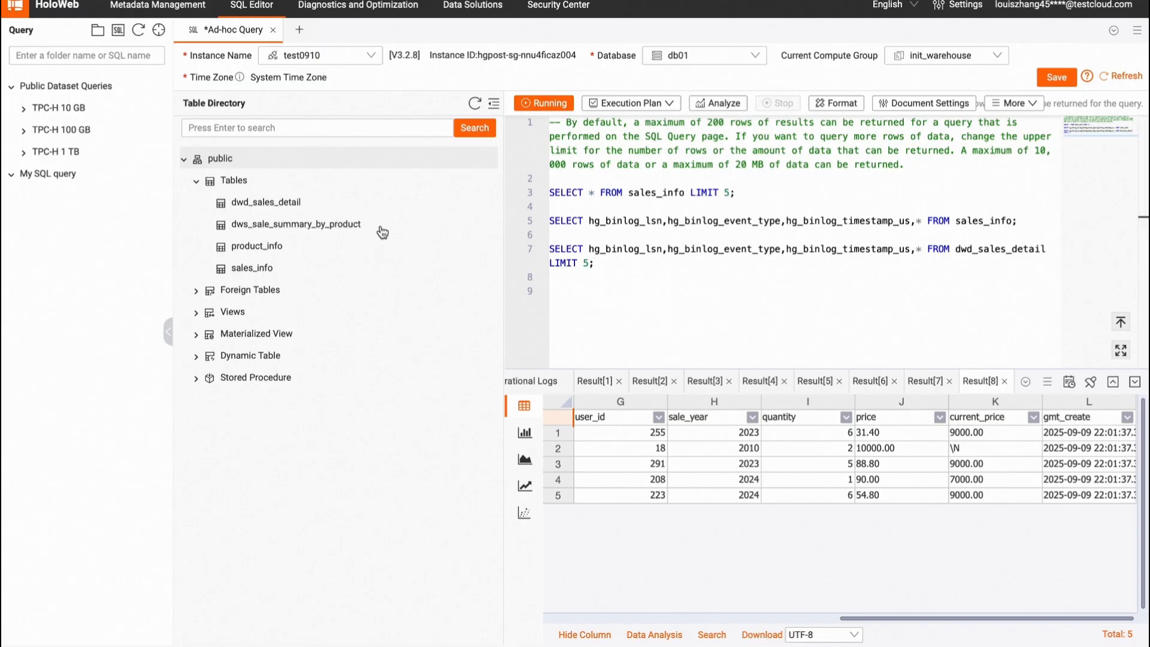
pyautogui.moveTo(596, 265); pyautogui.dragTo(550, 256)
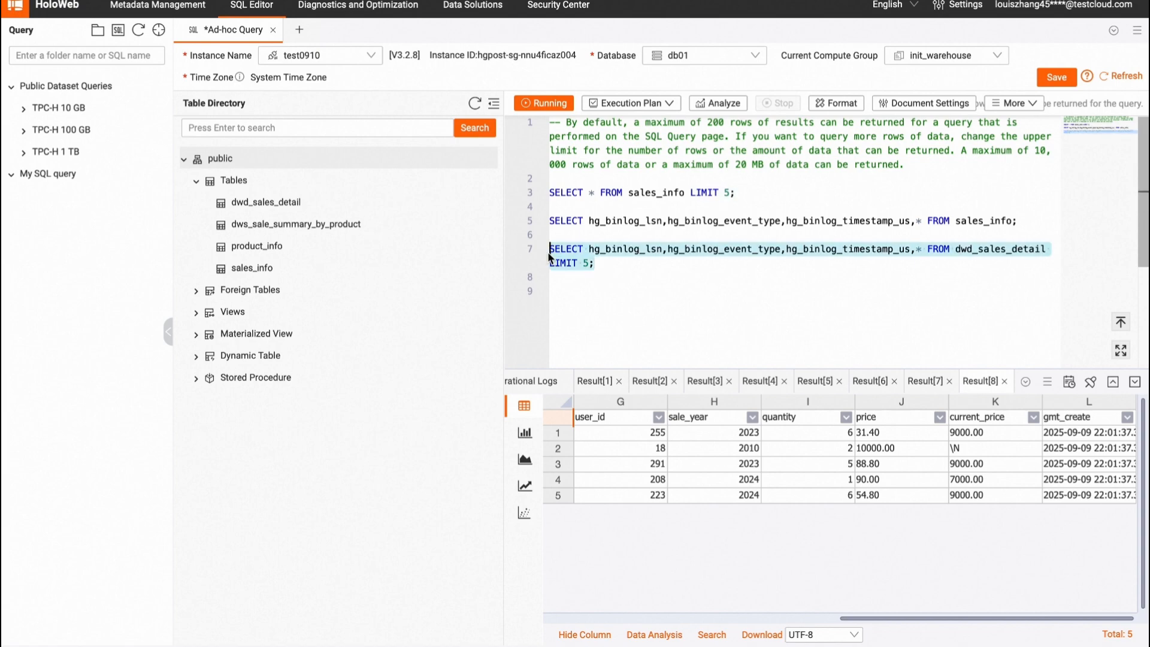
pyautogui.hotkey('ctrl', 'c')
pyautogui.click(587, 296)
pyautogui.hotkey('ctrl', 'v')
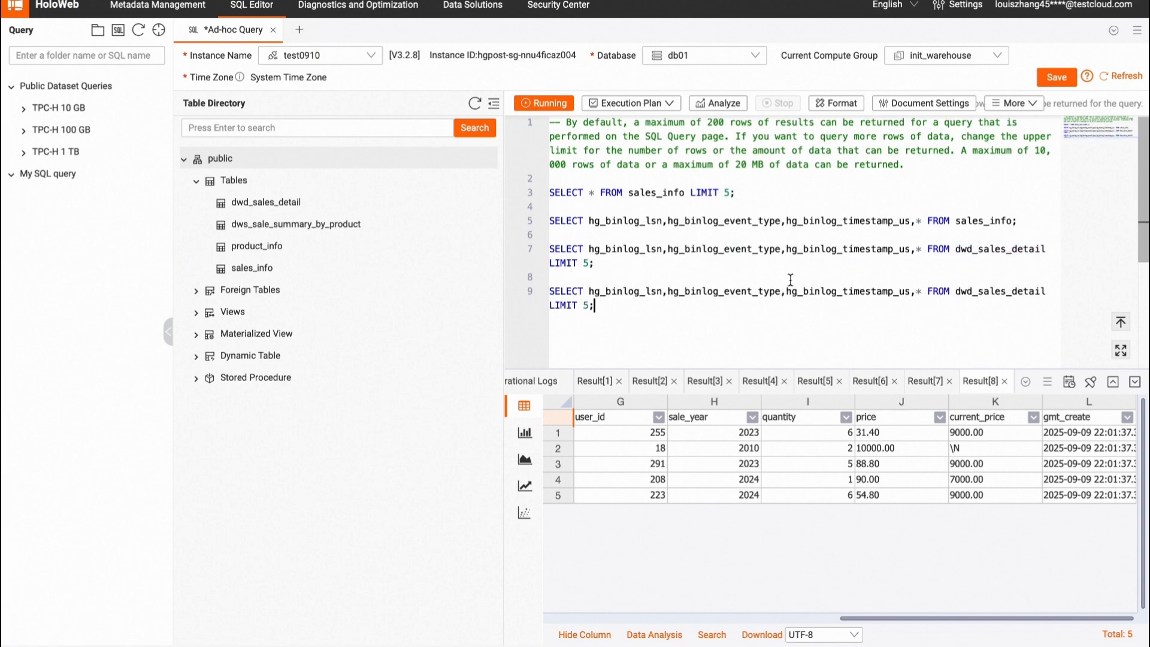
# Step: Change the copied query's table name to dws_sale_summary_by_product
pyautogui.doubleClick(1005, 292)
pyautogui.write('d')
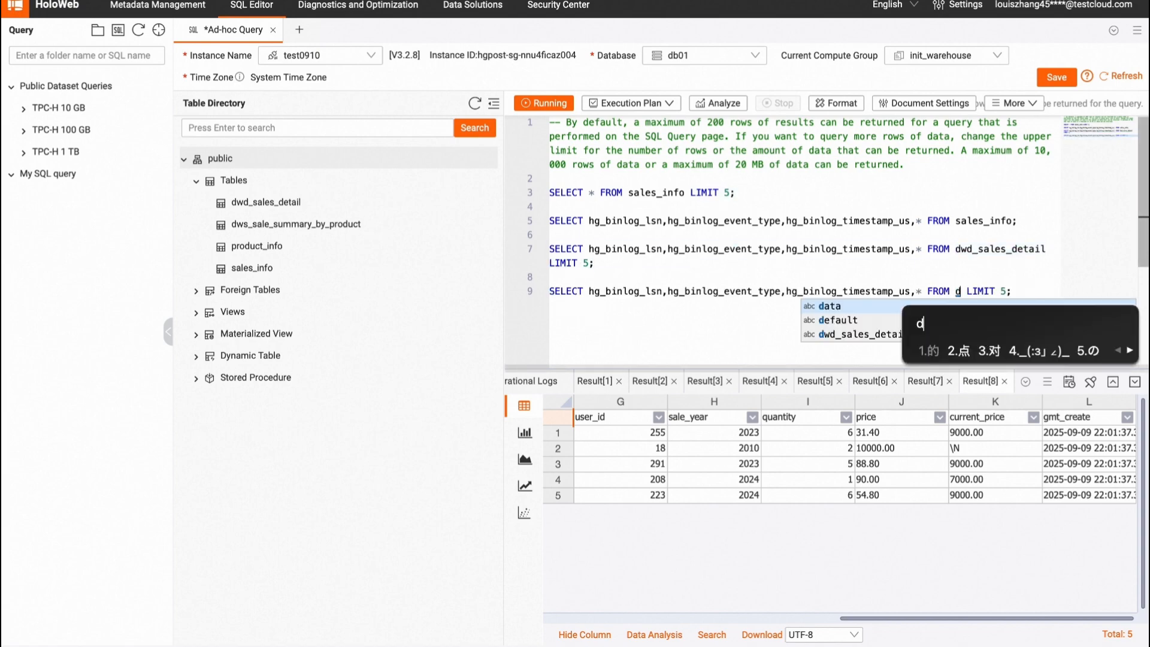
pyautogui.write('w')
pyautogui.press('Return')
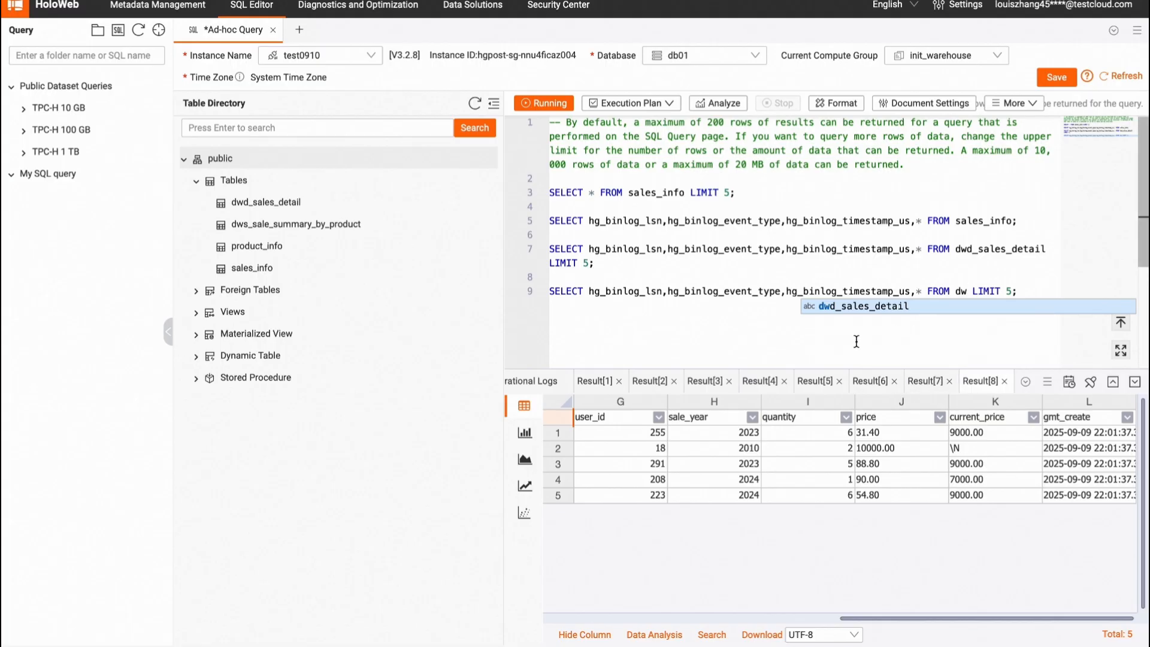
pyautogui.write('s_sale')
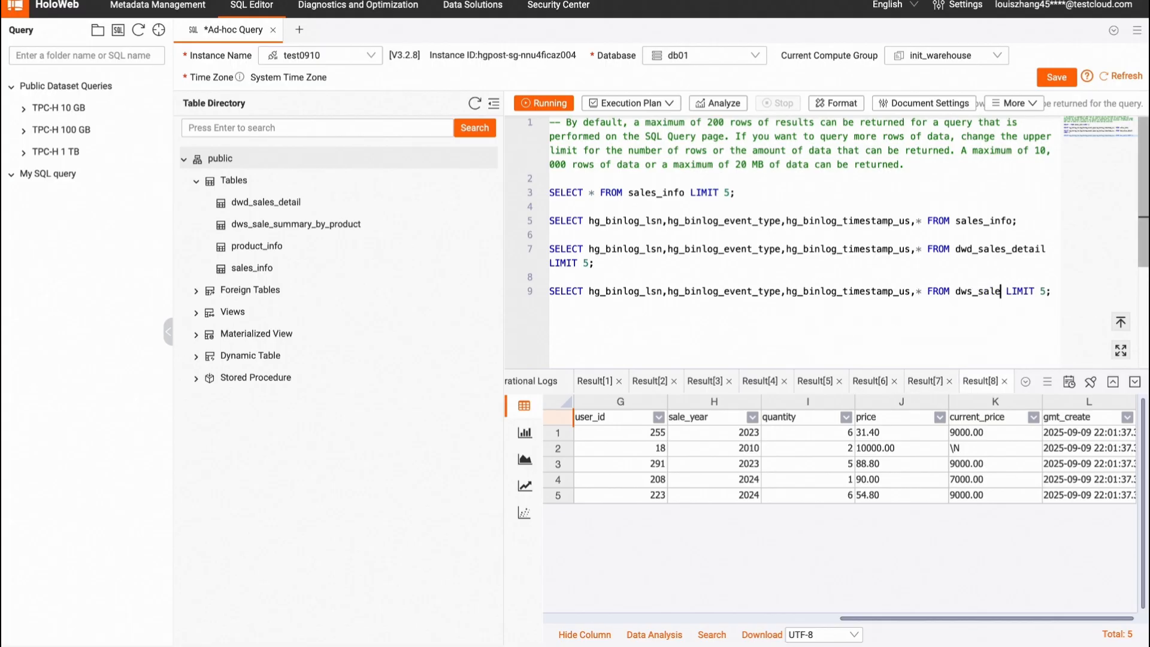
pyautogui.write('_summary_b')
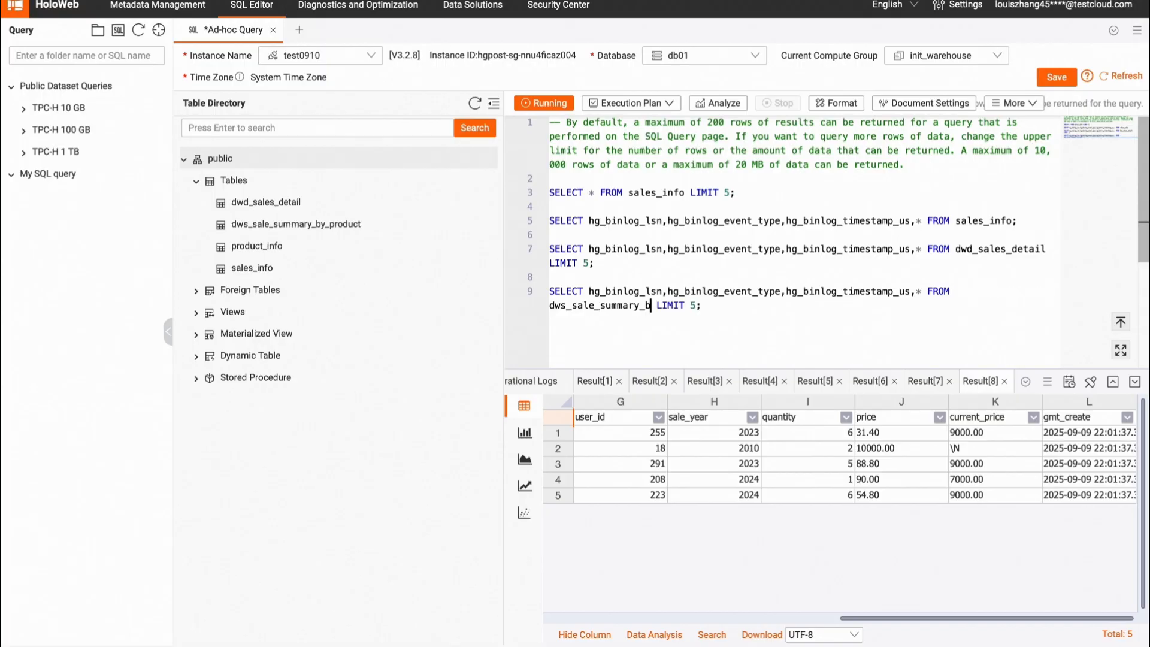
pyautogui.write('y_product')
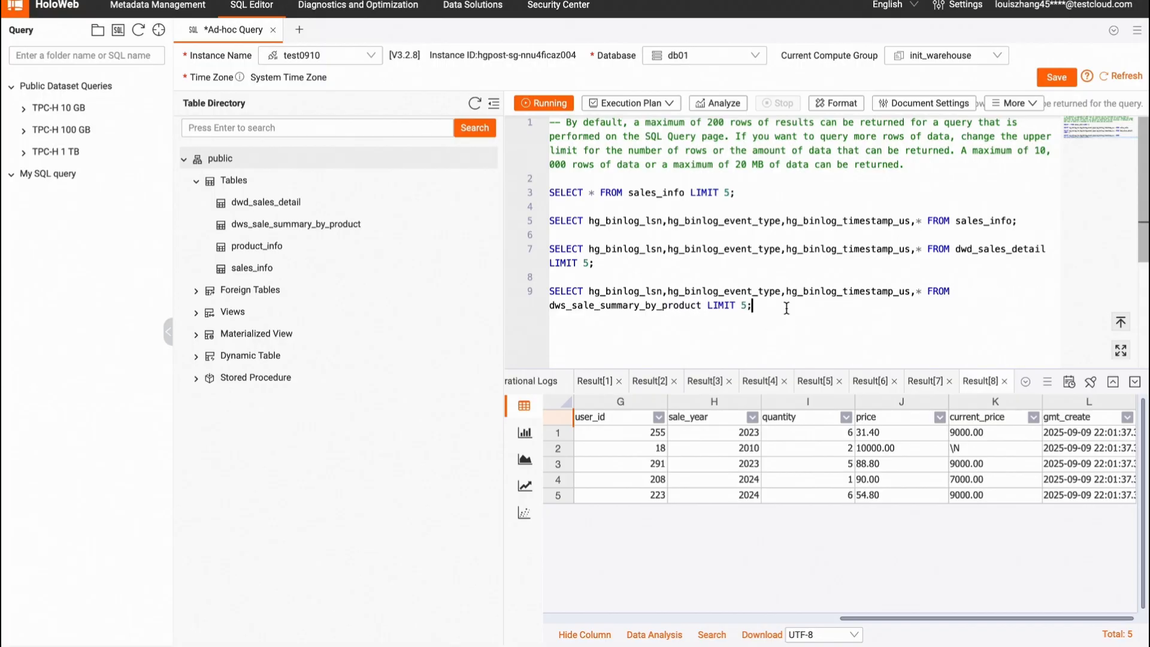
# Step: Run the binlog query on dws_sale_summary_by_product and scroll through its result columns
pyautogui.moveTo(779, 307); pyautogui.dragTo(541, 293)
pyautogui.click(545, 104)
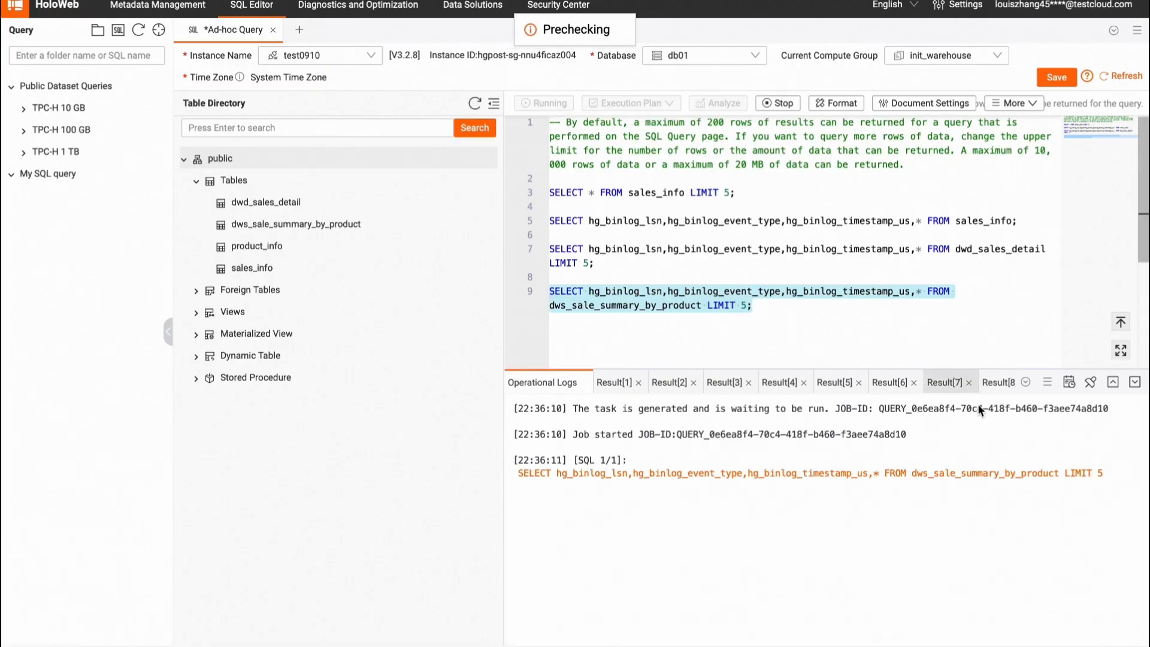
pyautogui.hscroll(5, 936, 477)
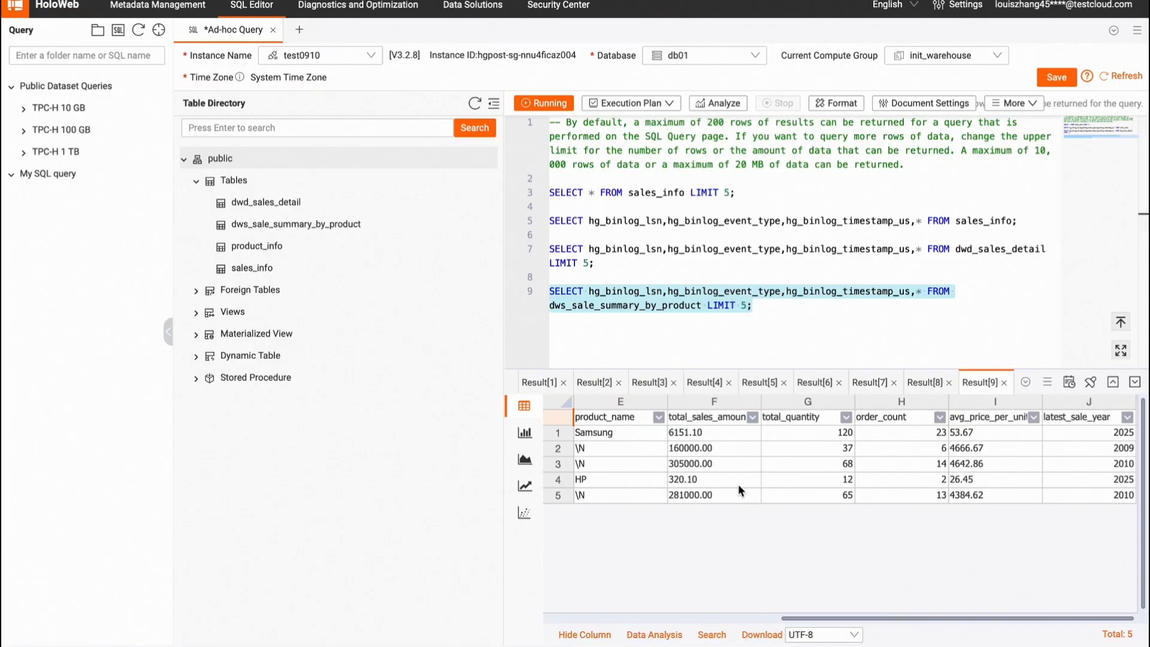
pyautogui.hscroll(-5, 738, 484)
pyautogui.hscroll(4, 740, 488)
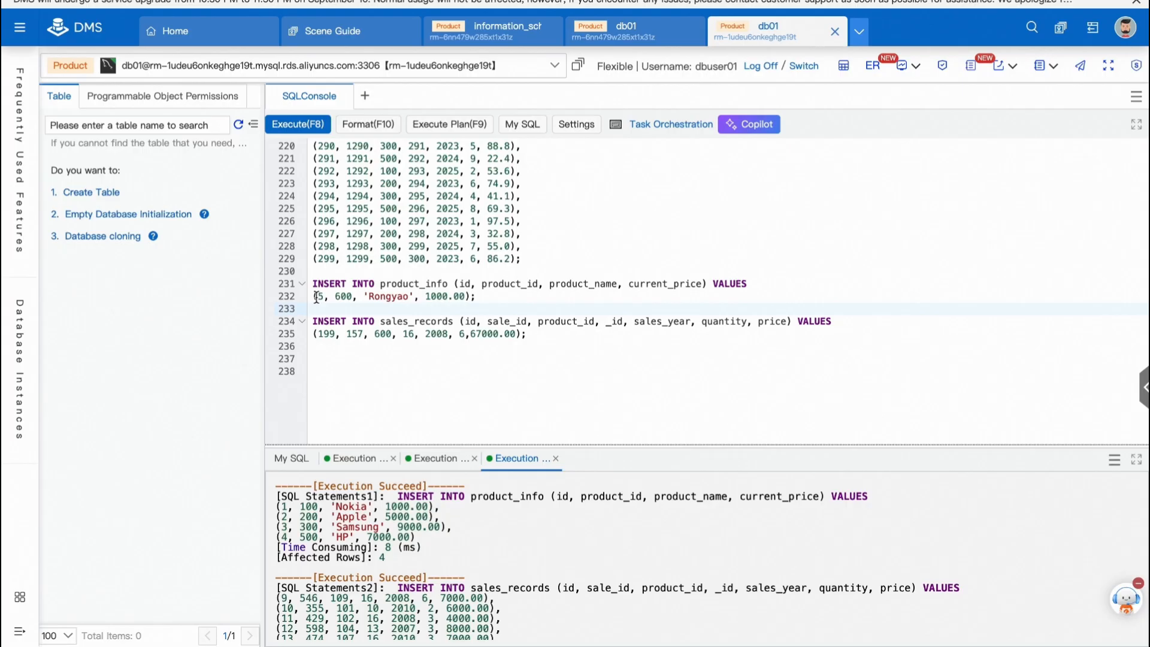
# Step: Examine the INSERT statements for product 600 in the DMS SQL console
pyautogui.moveTo(316, 298); pyautogui.dragTo(462, 298)
pyautogui.click(393, 298)
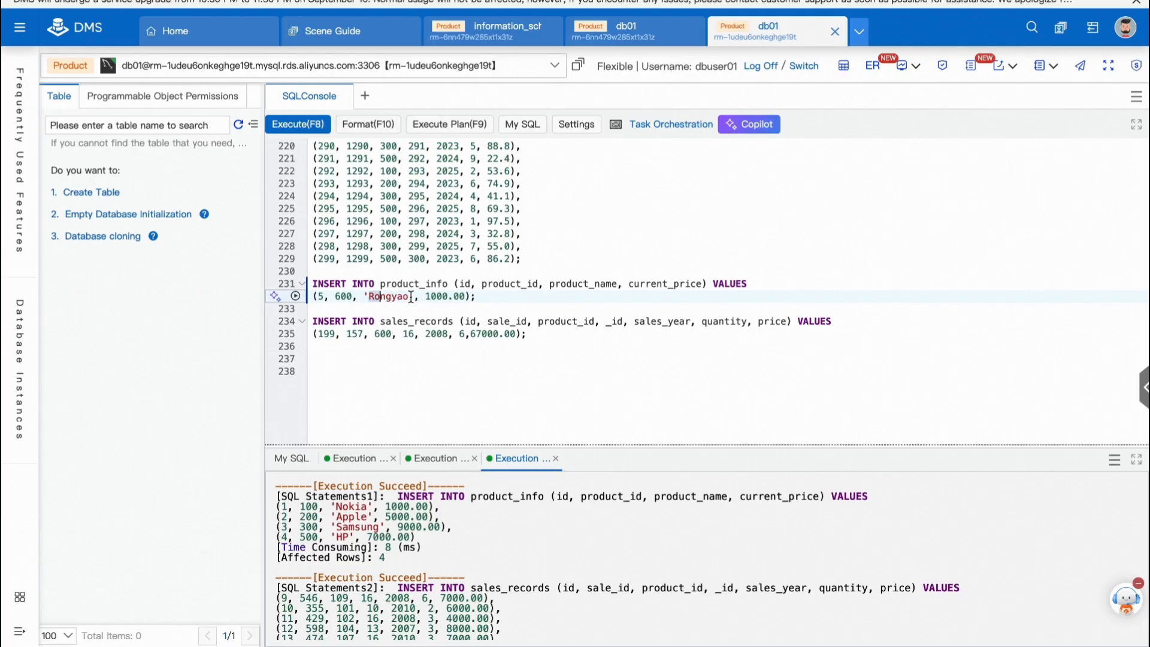
pyautogui.click(426, 330)
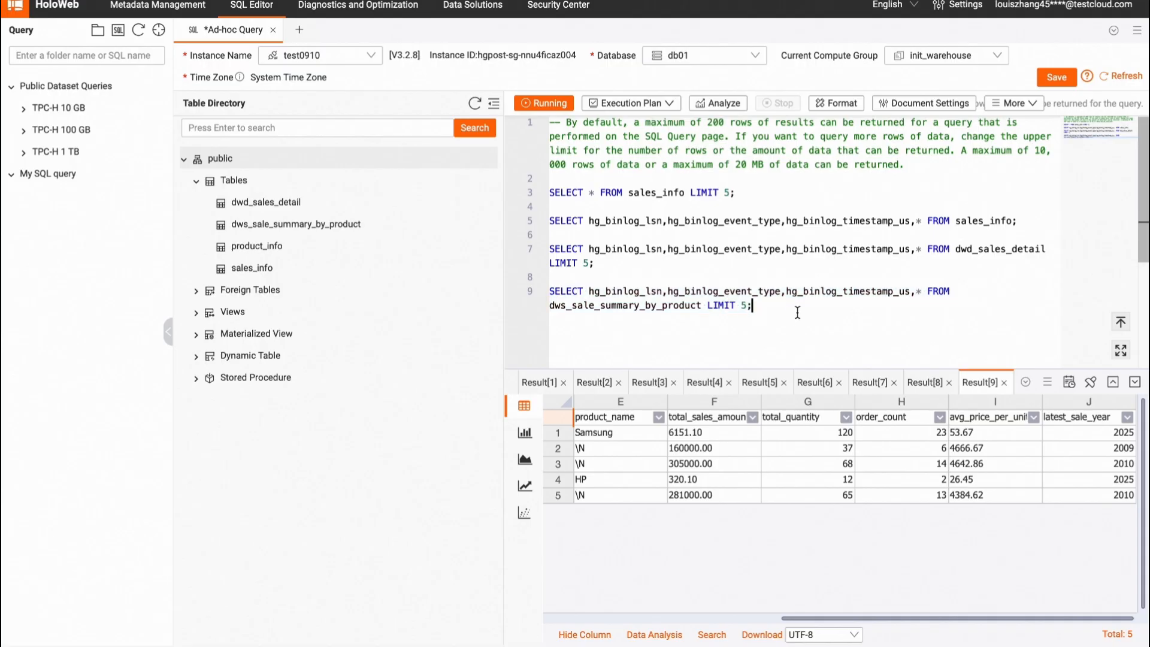
# Step: Add blank lines and paste a copy of the dws_sale_summary_by_product binlog query on line 11
pyautogui.press('Return')
pyautogui.press('Return')
pyautogui.moveTo(549, 291); pyautogui.dragTo(752, 305)
pyautogui.hotkey('ctrl', 'c')
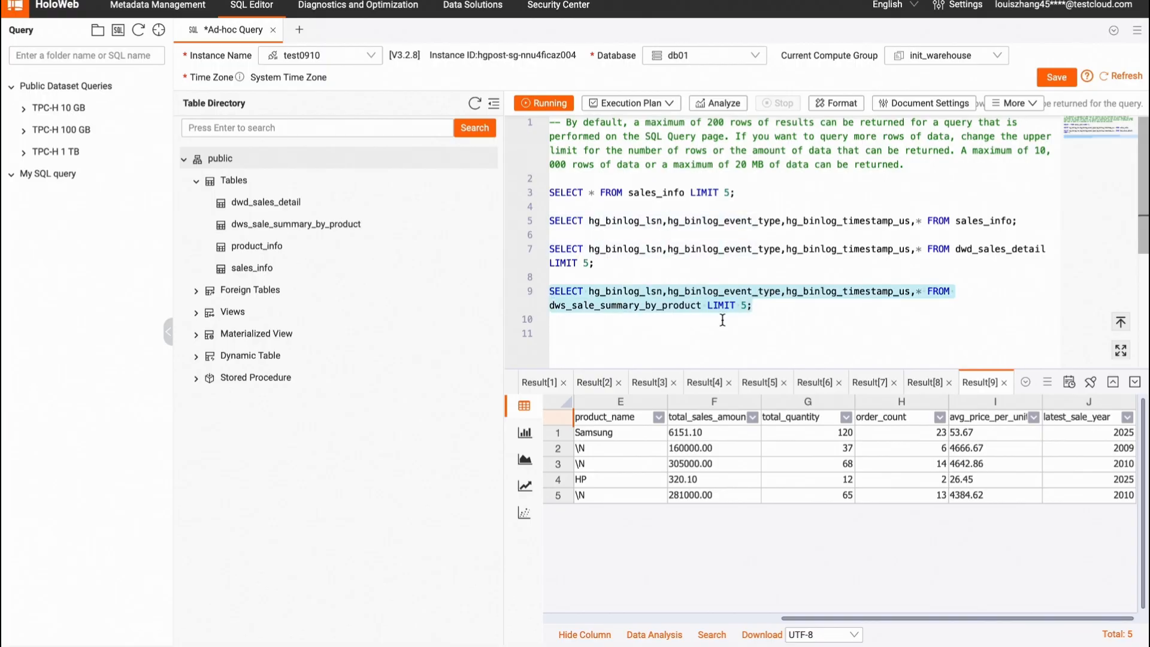
pyautogui.click(611, 333)
pyautogui.hotkey('ctrl', 'v')
# Step: Replace the binlog column list in the line 11 query with *
pyautogui.moveTo(587, 333); pyautogui.dragTo(912, 333)
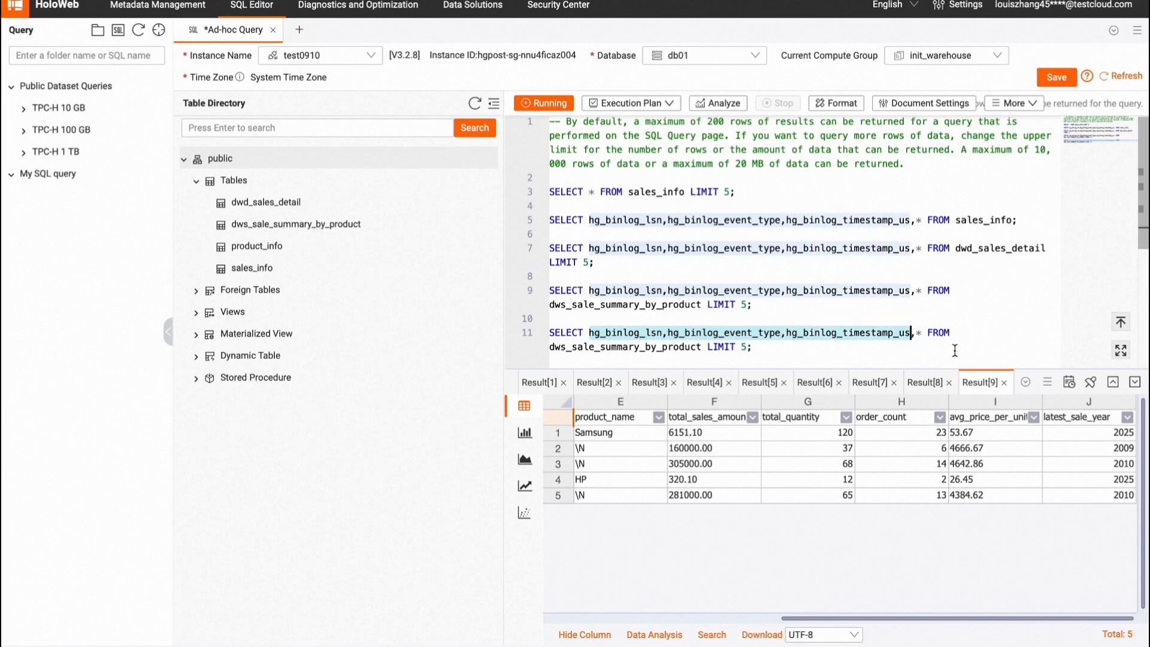
pyautogui.press('BackSpace')
pyautogui.press('Delete')
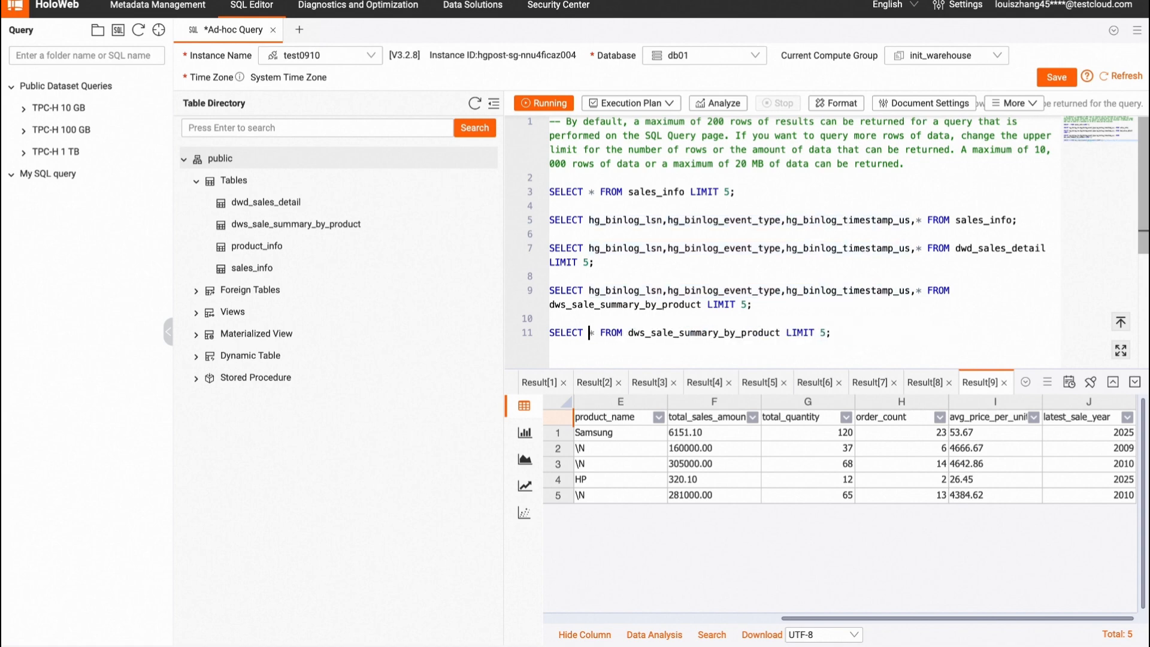
# Step: Add the filter WHERE product_id = 600 to the line 11 query before LIMIT 5
pyautogui.click(786, 333)
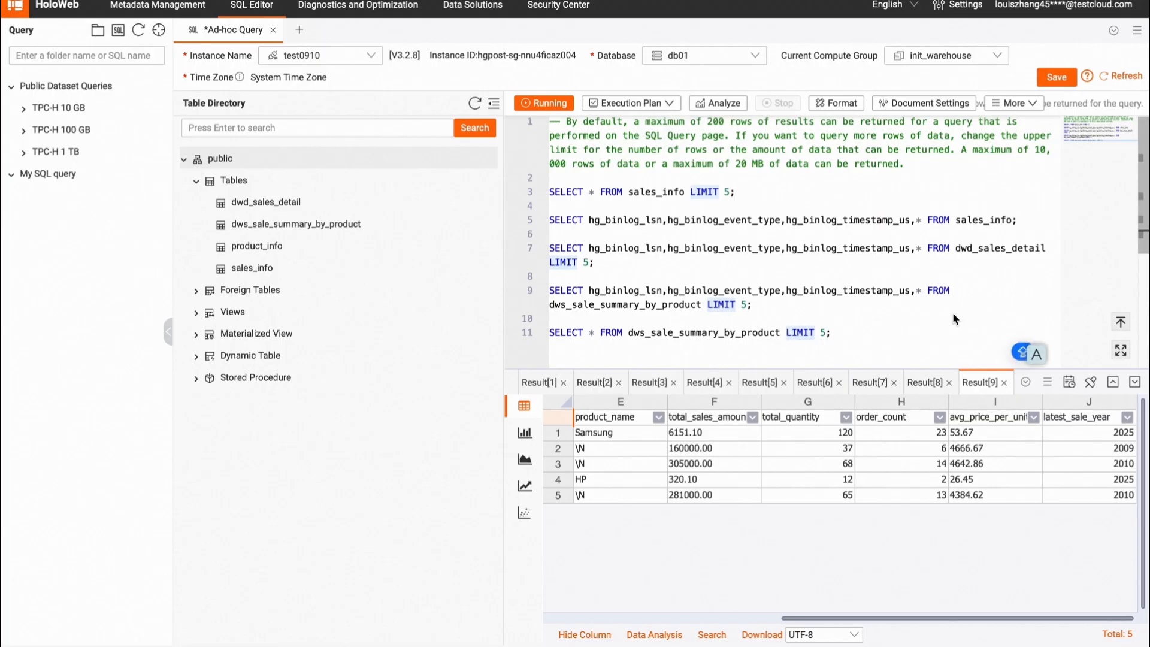
pyautogui.write('WH')
pyautogui.press('BackSpace')
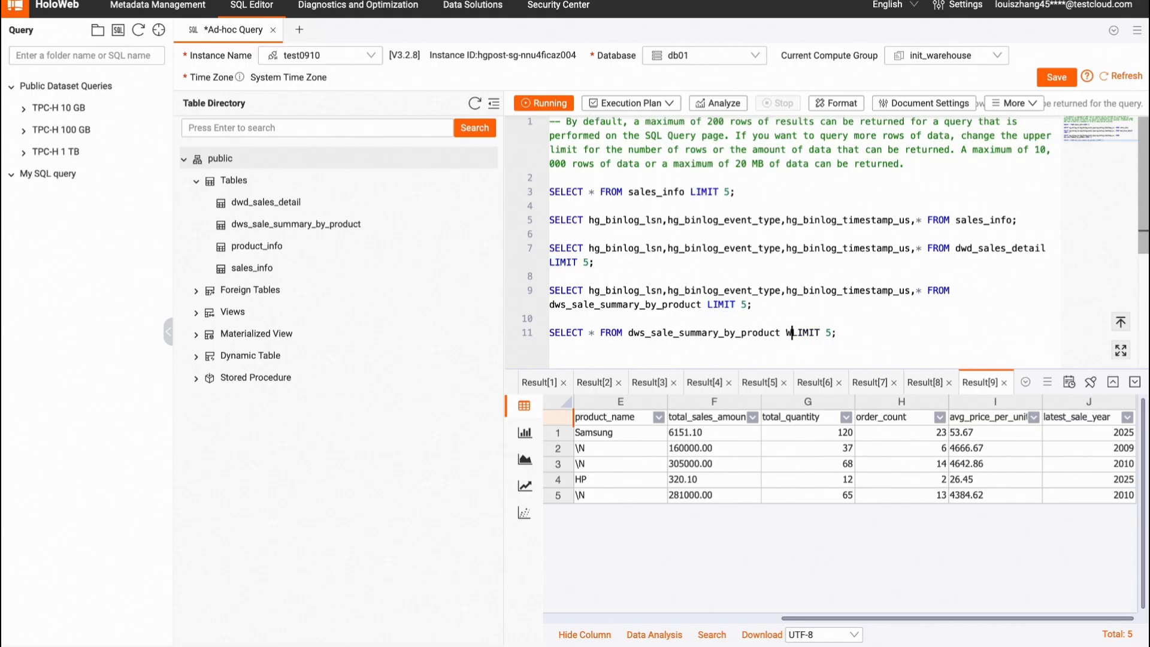
pyautogui.write('HERE ')
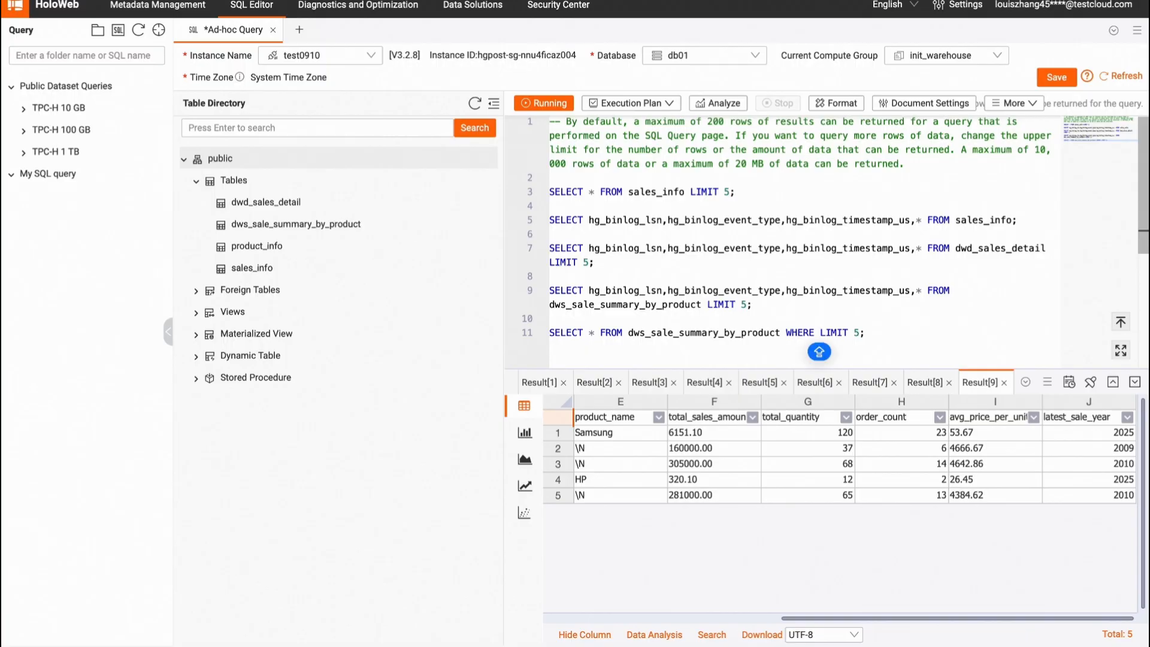
pyautogui.write('product_')
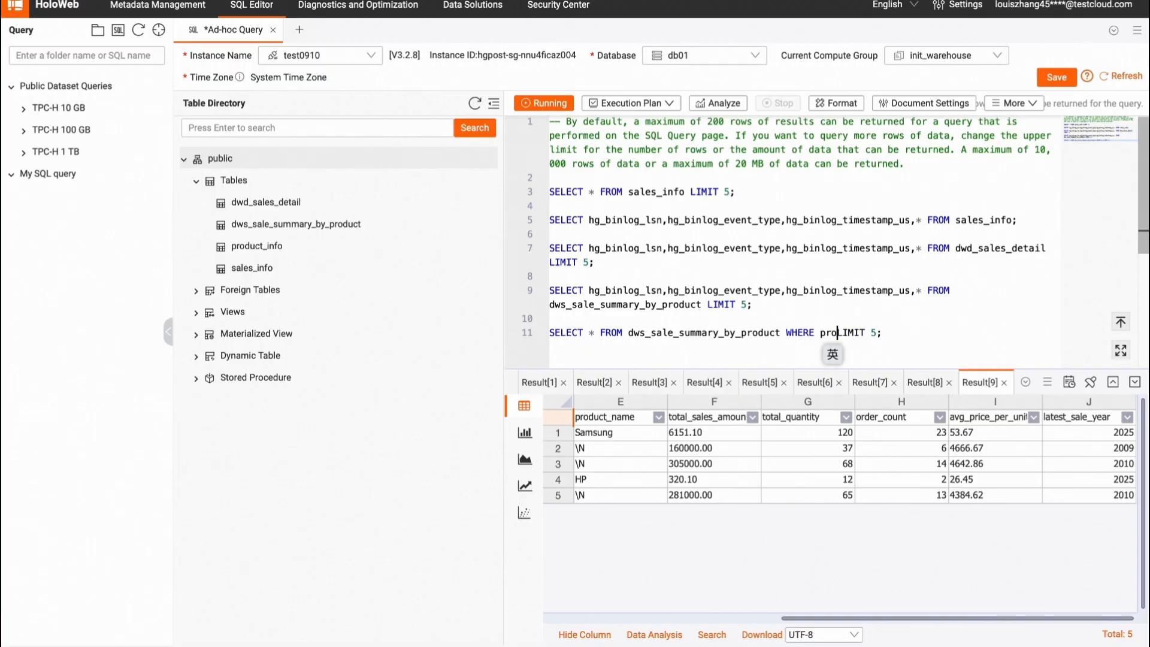
pyautogui.write('id = 60')
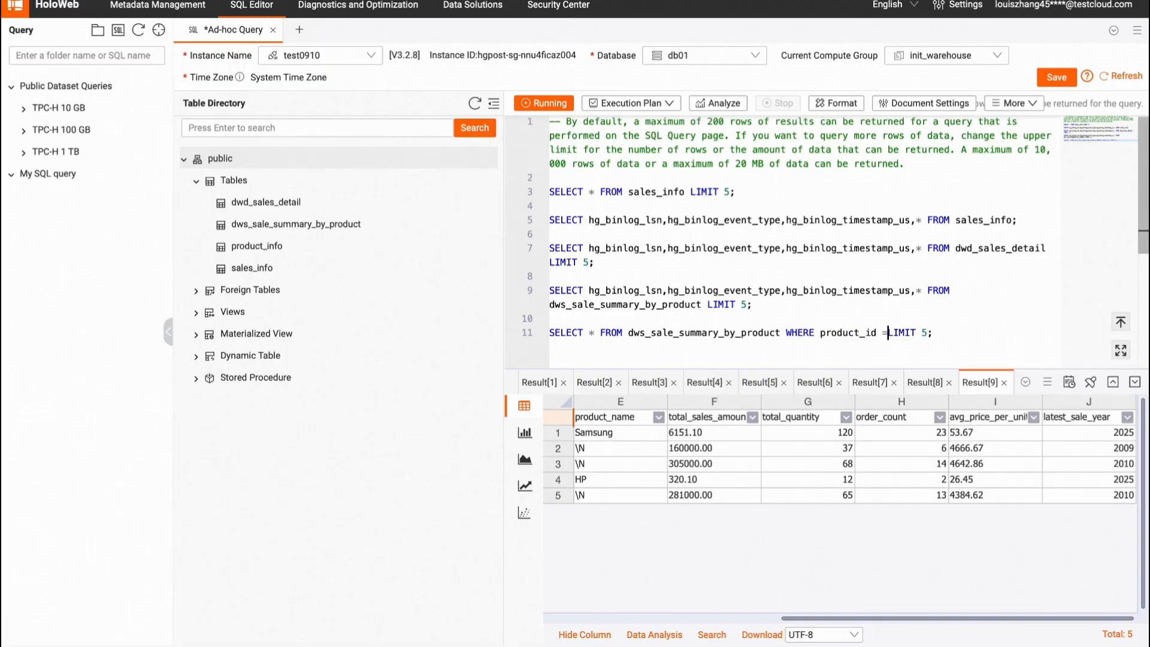
pyautogui.write('0')
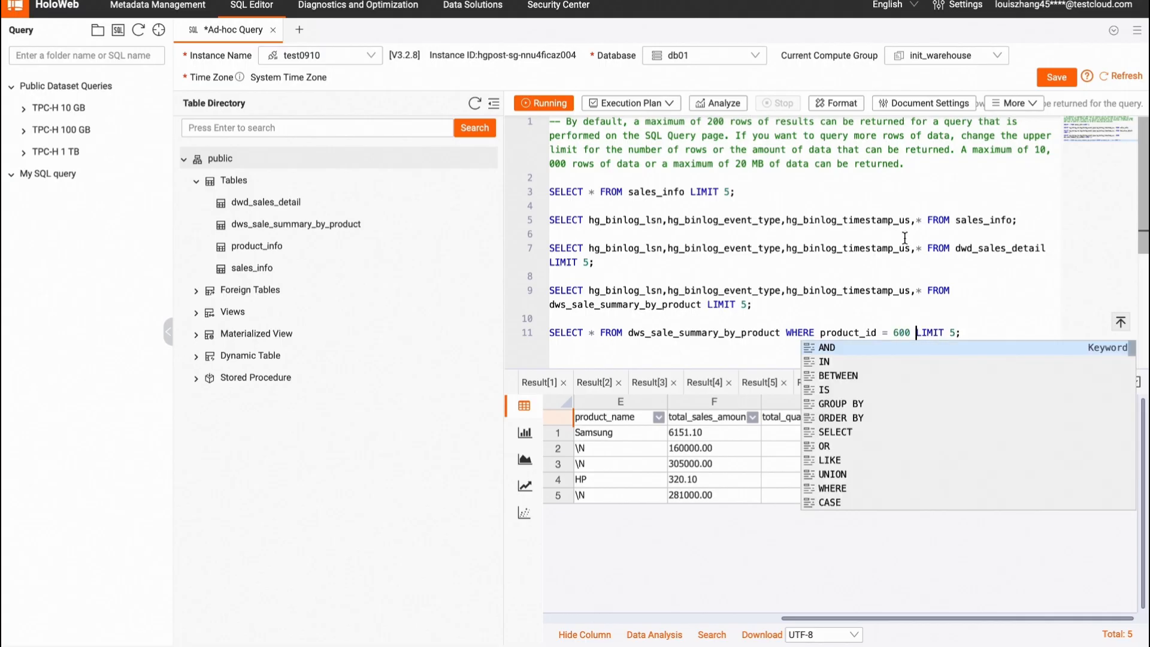
pyautogui.click(974, 335)
# Step: Run the filtered query on dws_sale_summary_by_product
pyautogui.moveTo(961, 329); pyautogui.dragTo(550, 331)
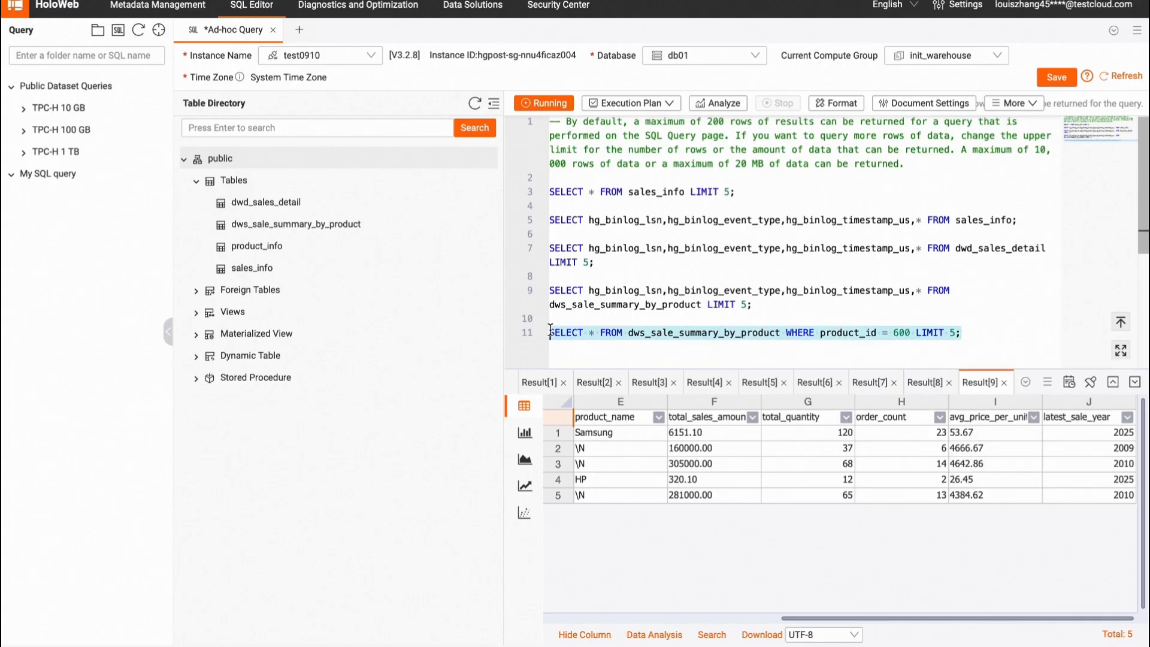
pyautogui.click(550, 106)
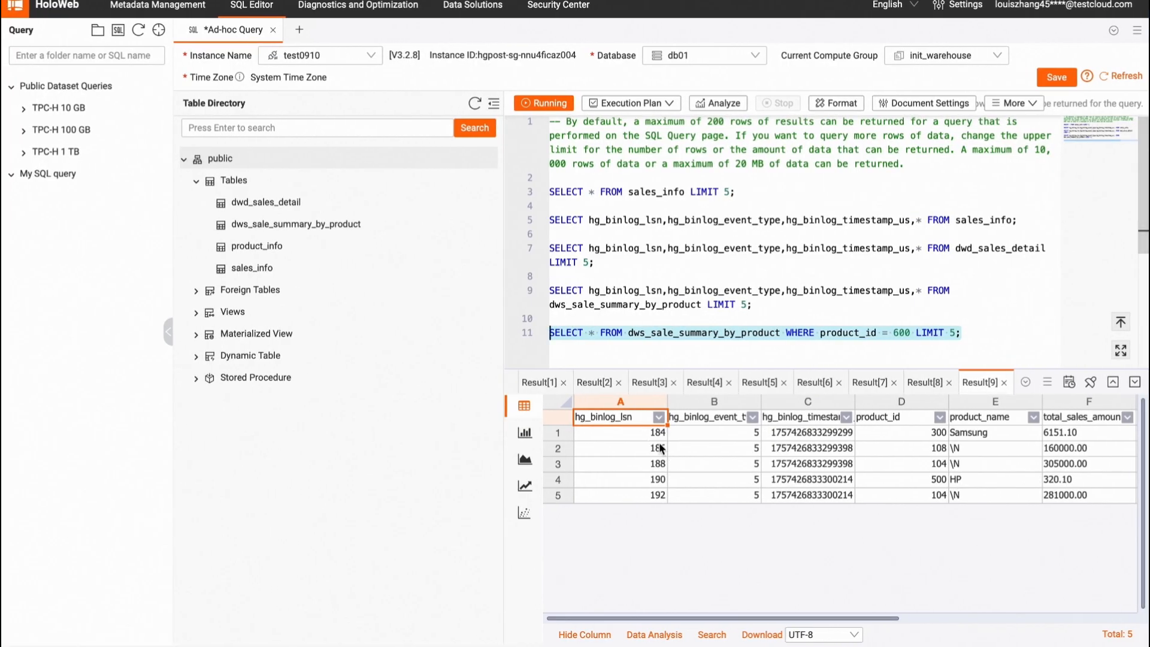
pyautogui.click(553, 106)
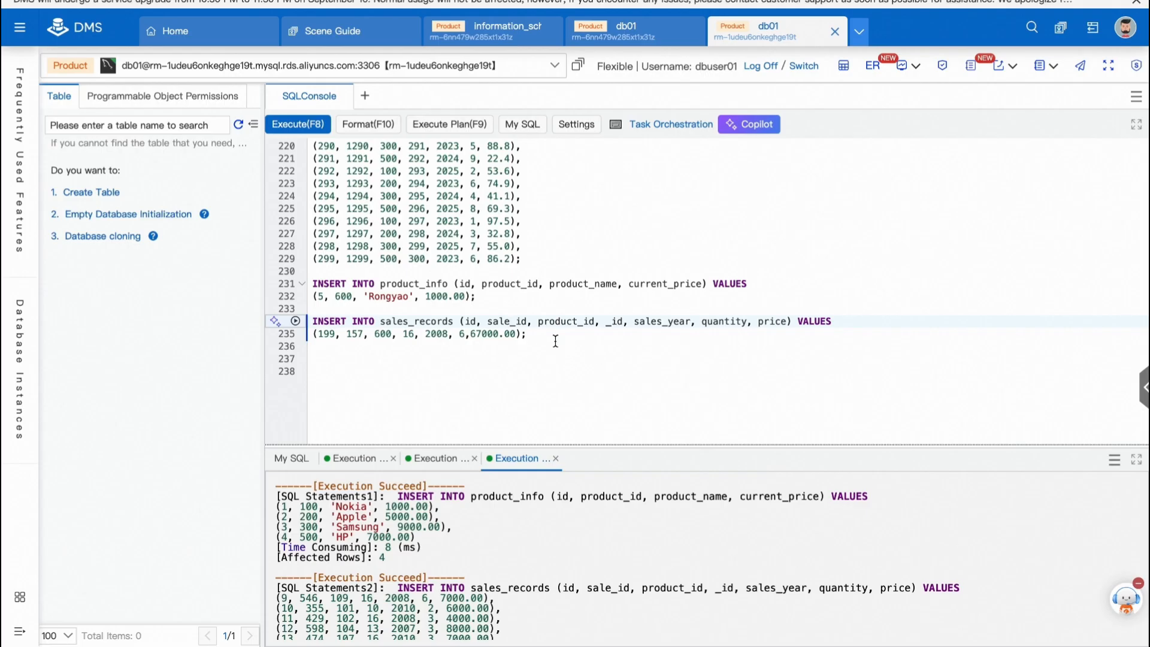
# Step: Reload the SQL editor page, choosing to leave the page
pyautogui.moveTo(555, 341); pyautogui.dragTo(313, 284)
pyautogui.click(296, 284)
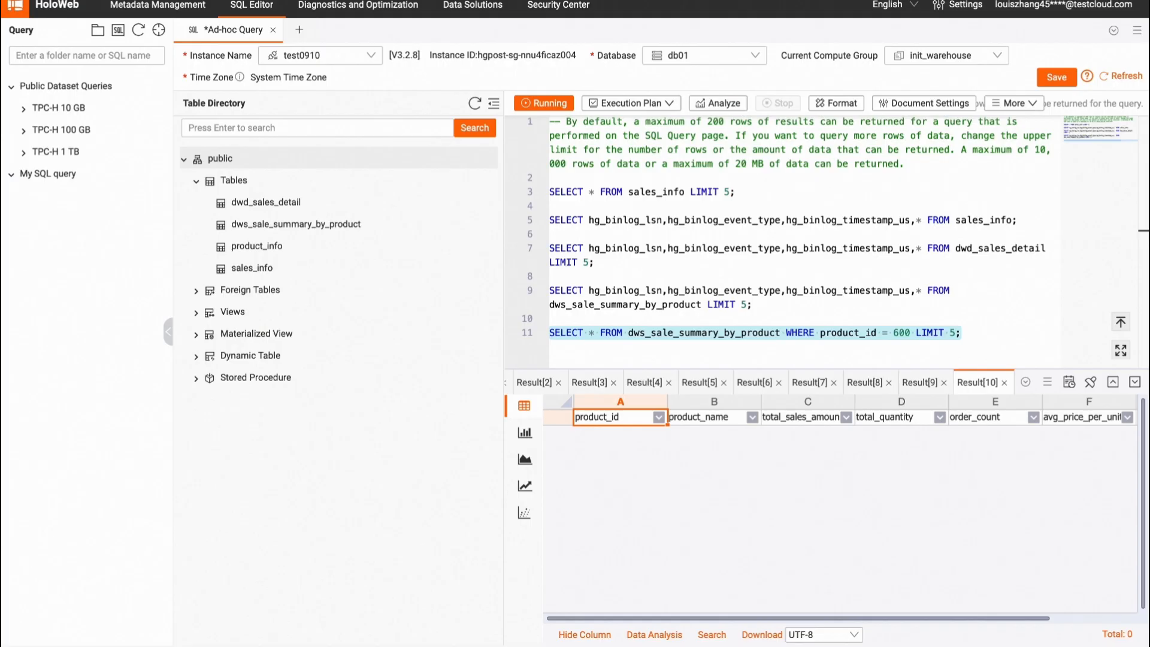
pyautogui.click(971, 332)
pyautogui.moveTo(971, 331); pyautogui.dragTo(550, 333)
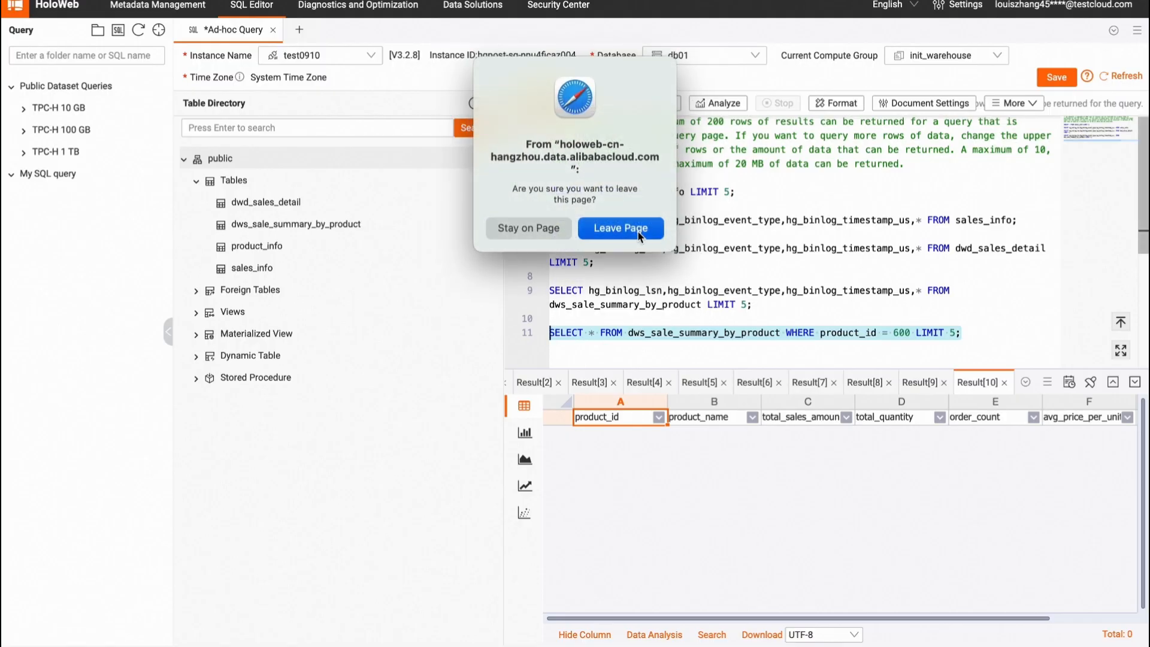
pyautogui.click(620, 229)
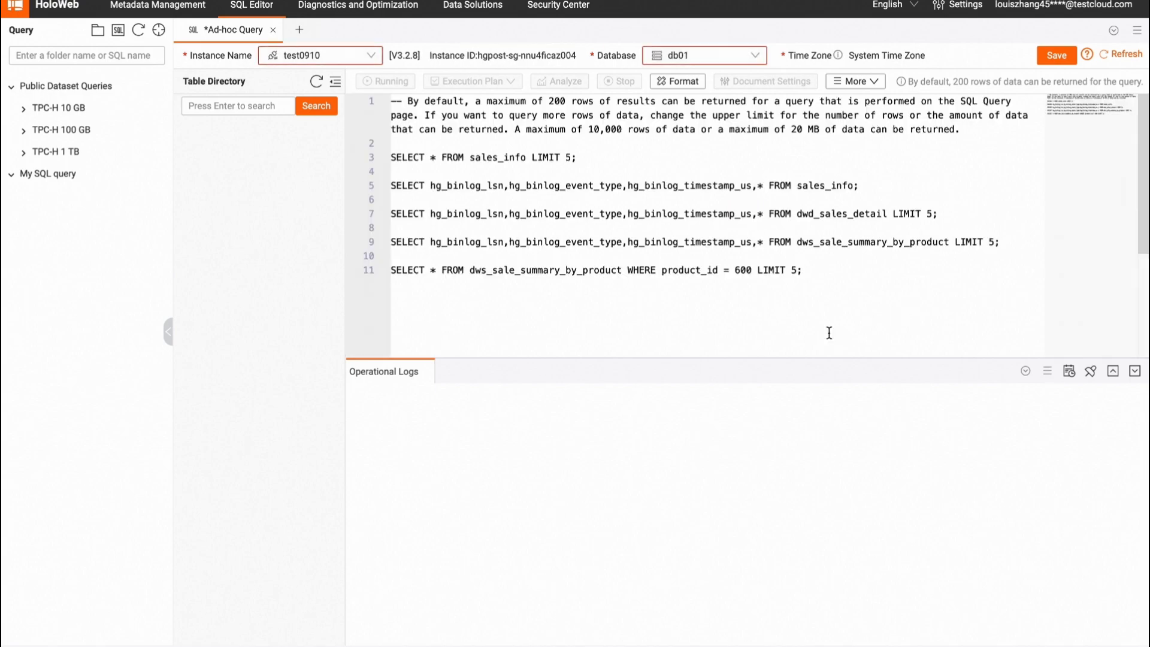
# Step: Enlarge the editor area and rerun the product_id = 600 query
pyautogui.moveTo(817, 370); pyautogui.dragTo(817, 501)
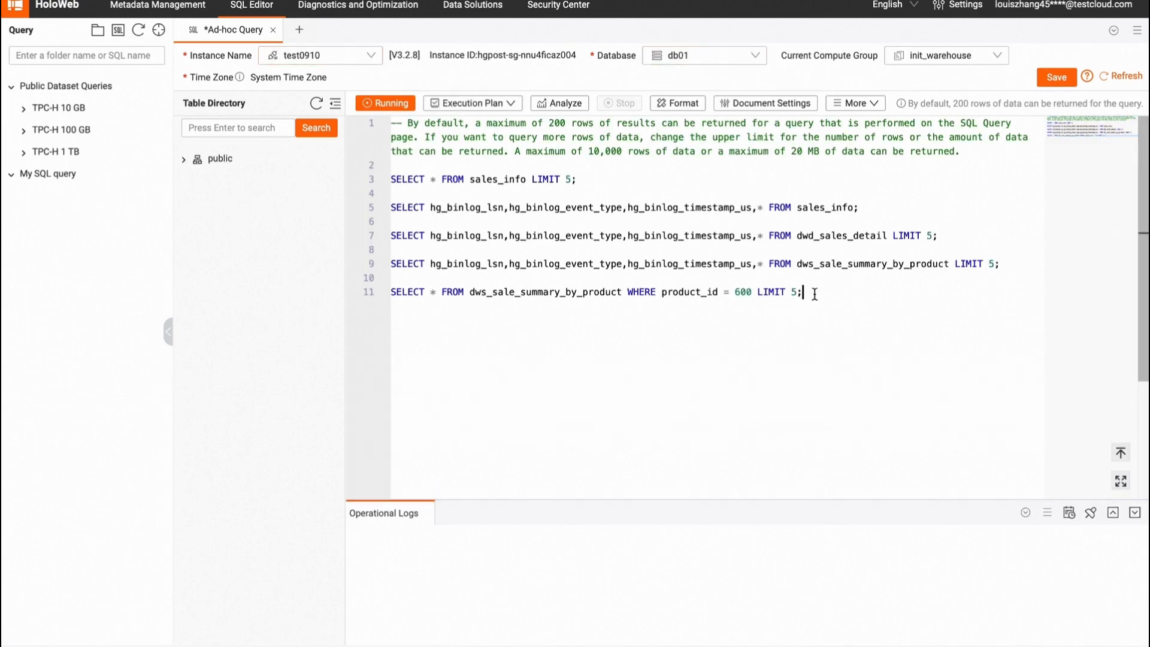
pyautogui.moveTo(804, 292); pyautogui.dragTo(392, 292)
pyautogui.click(387, 103)
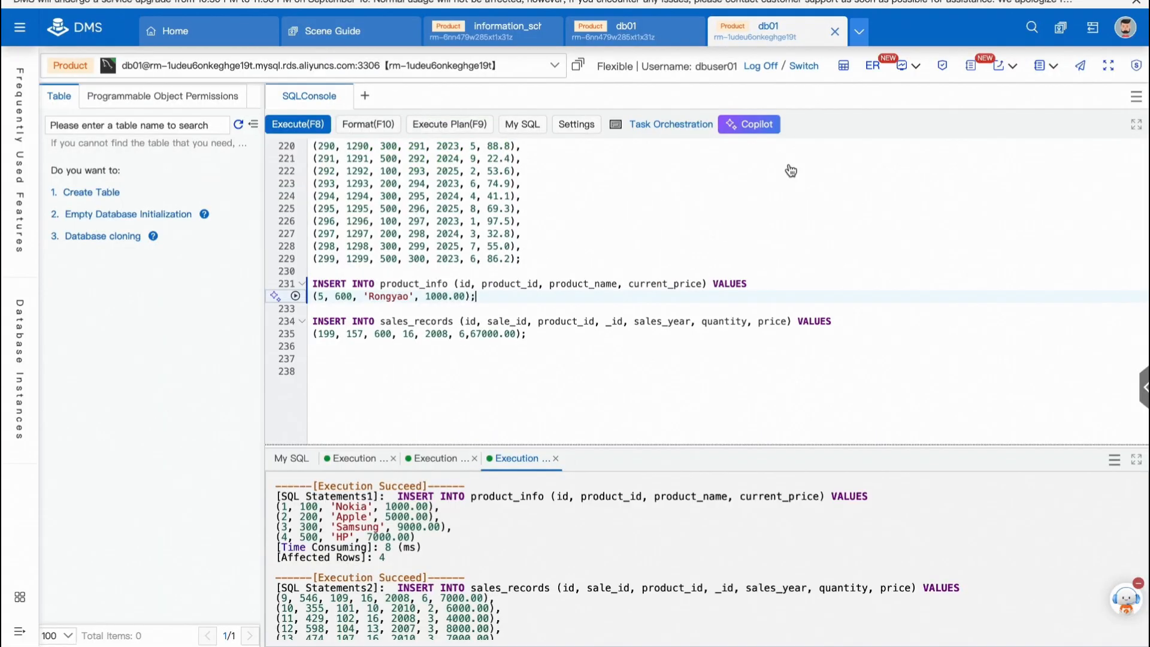
# Step: Select the product 600 INSERT statements in the DMS SQL console
pyautogui.moveTo(527, 334); pyautogui.dragTo(264, 286)
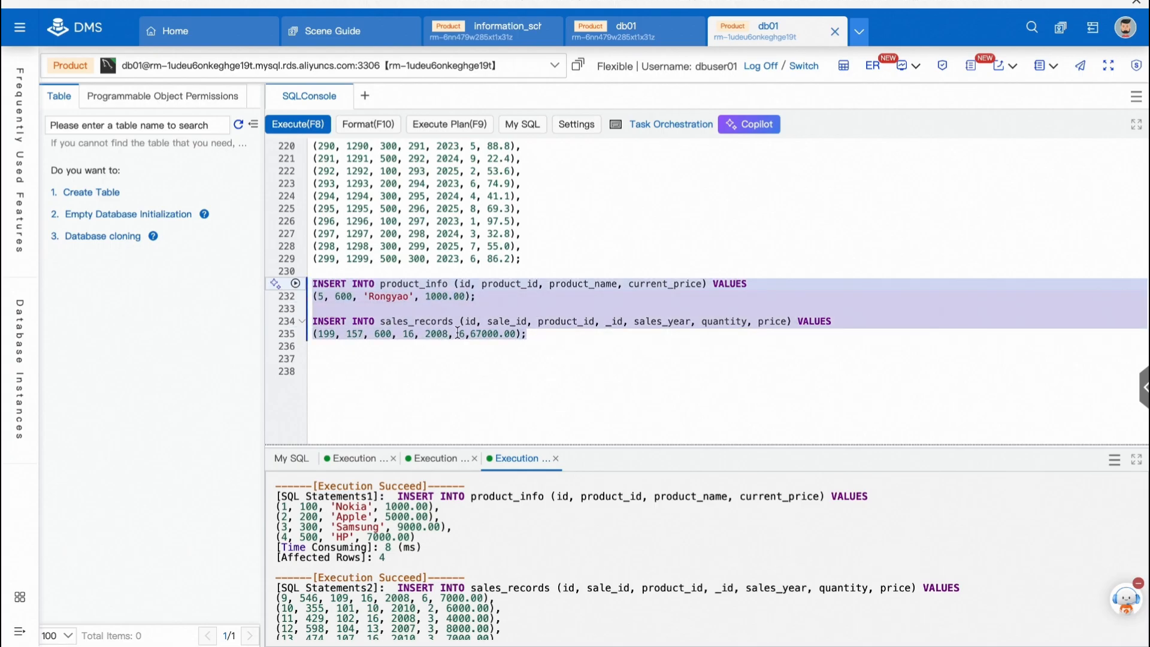
pyautogui.click(380, 298)
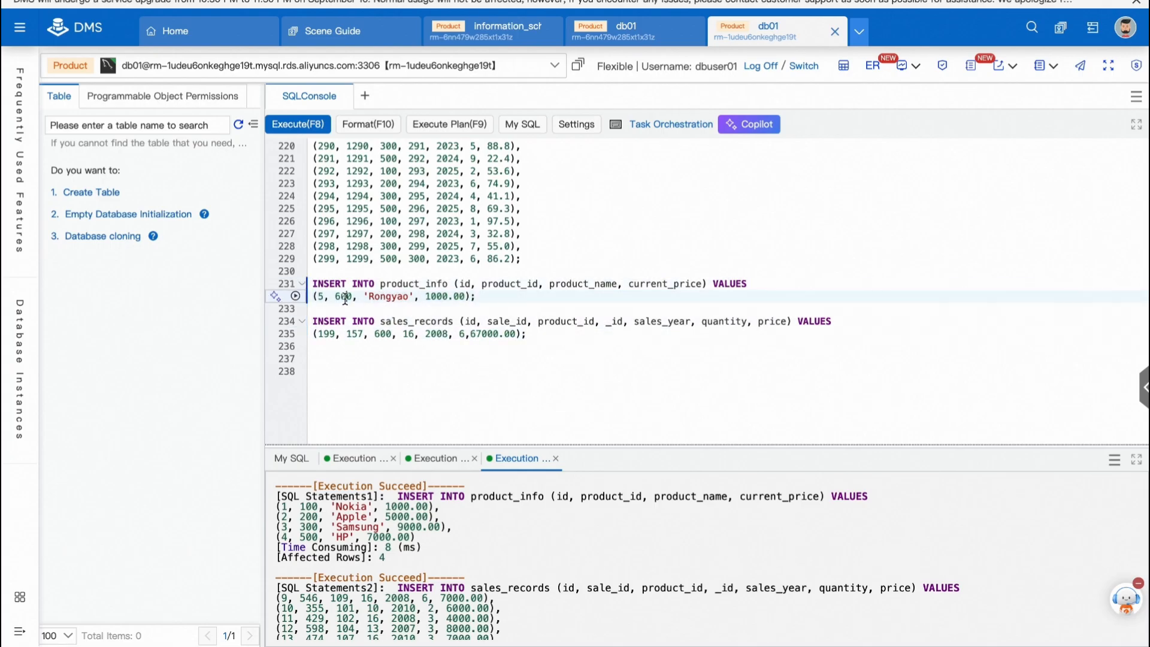